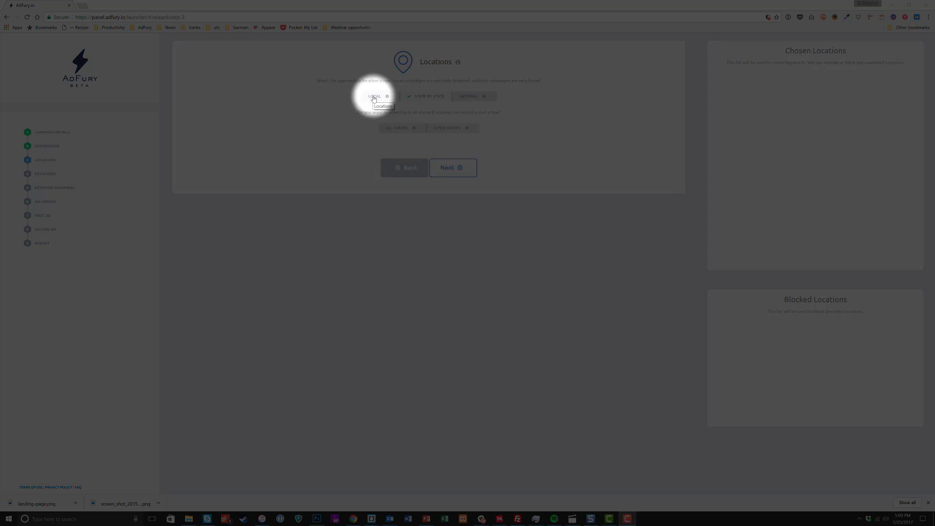
Set the location scope to Local and add zip code 22153 within a radius of 10.
left_click(373, 98)
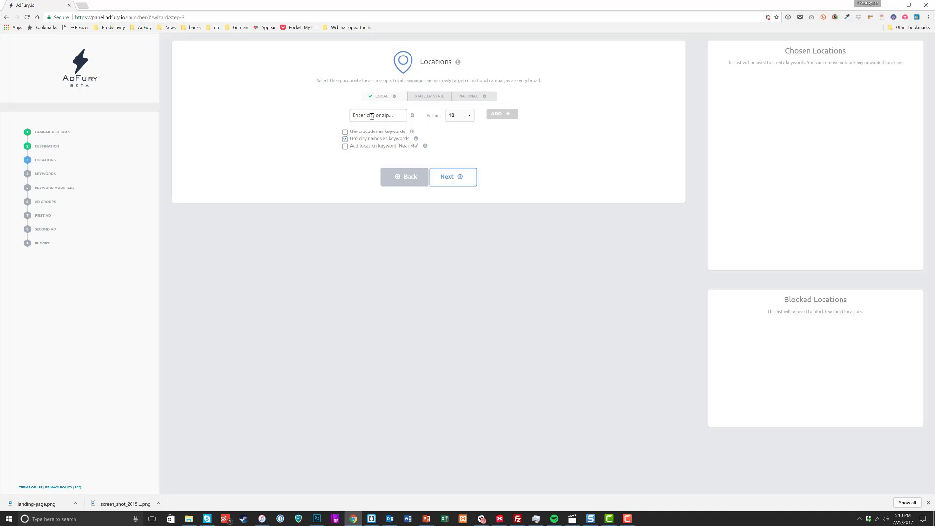
left_click(371, 116)
type("22153")
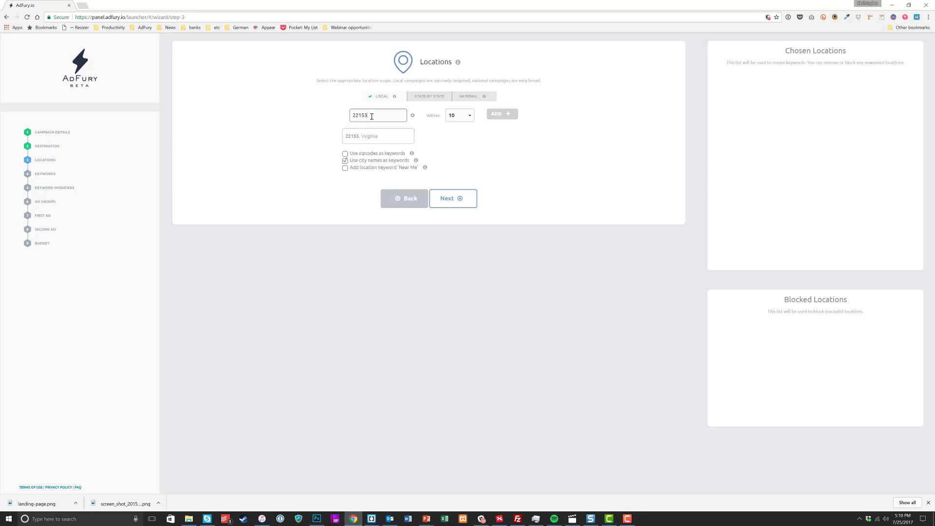
left_click(366, 138)
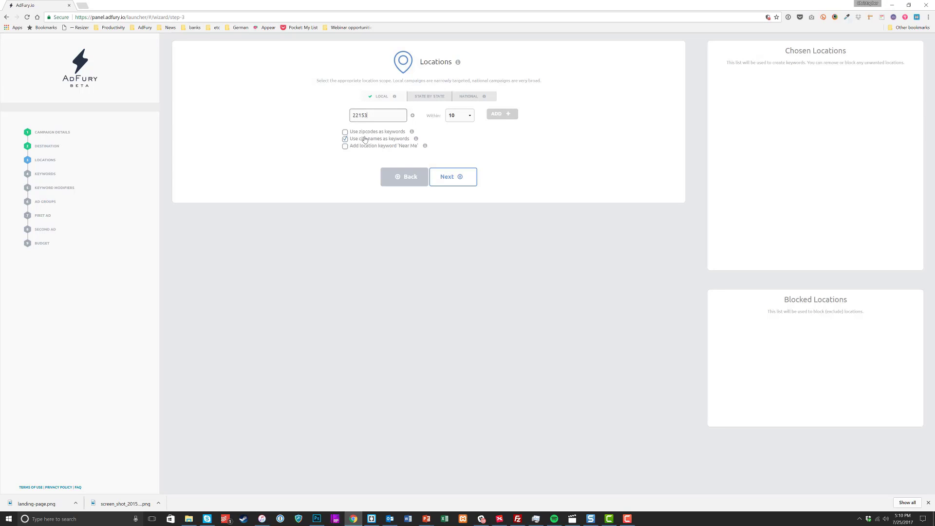
left_click(496, 115)
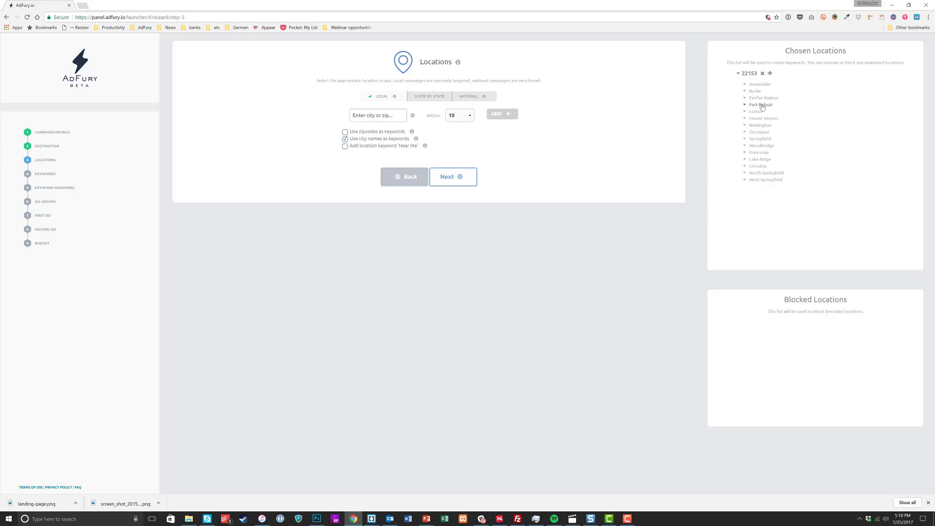
Add Great Falls to the cities under 22153 and remove Franconia from that list without blocking it.
left_click(770, 74)
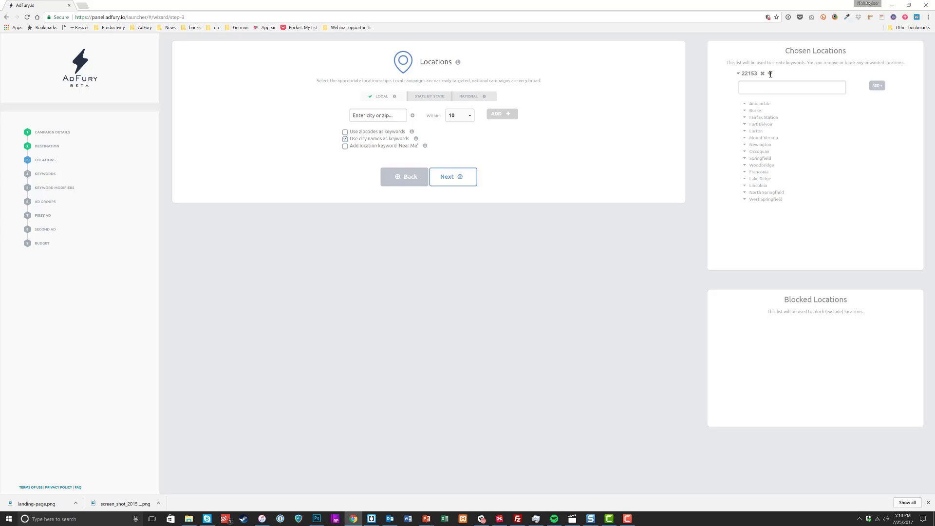
left_click(769, 86)
type("Great Falls")
left_click(876, 86)
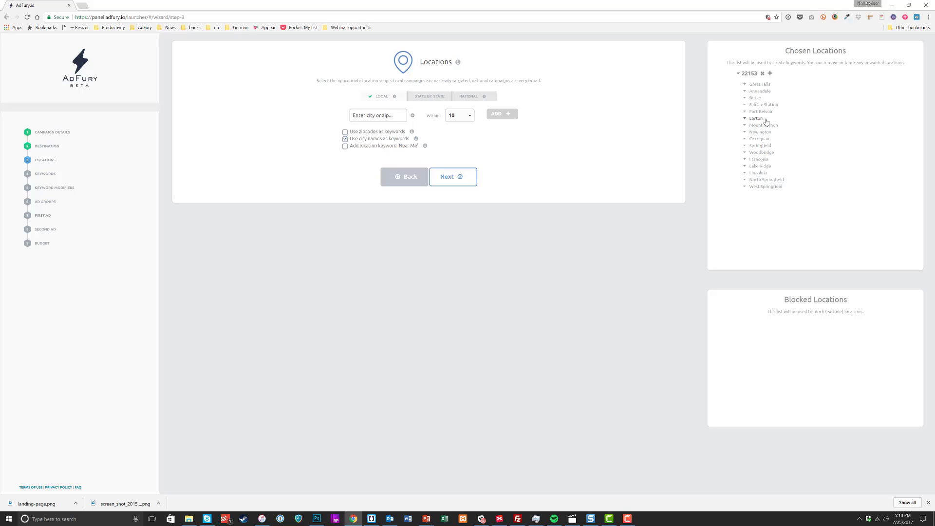
left_click(744, 161)
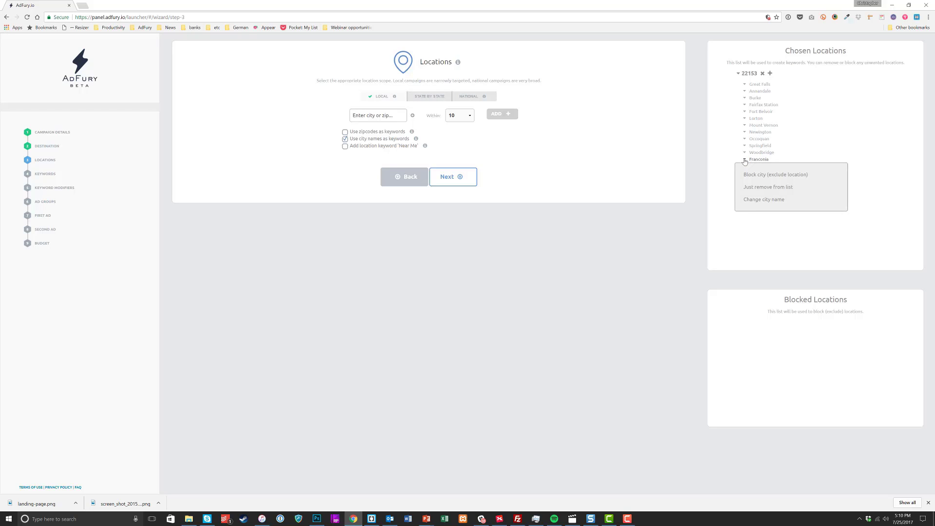
left_click(775, 187)
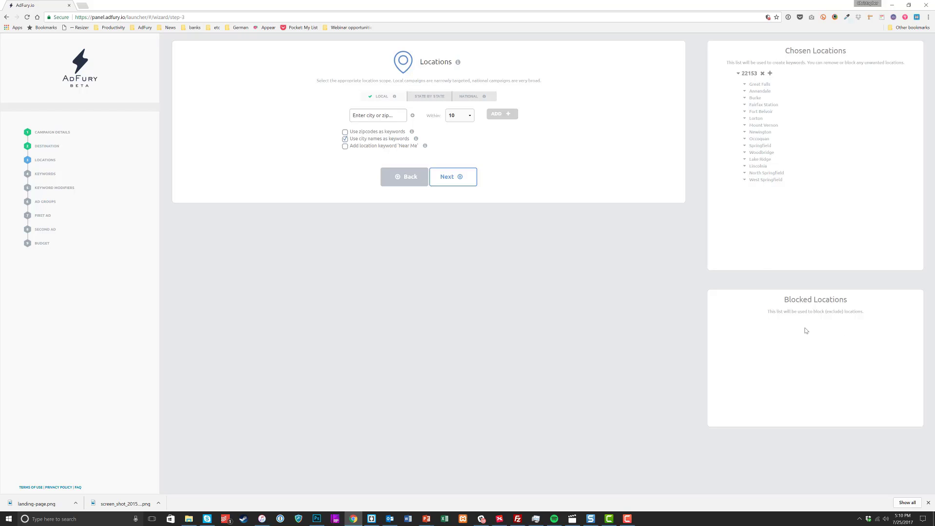
Enable zipcodes alongside city names as keywords and add San Francisco, California within a radius of 20.
left_click(344, 138)
left_click(345, 137)
left_click(390, 115)
type("San Franci")
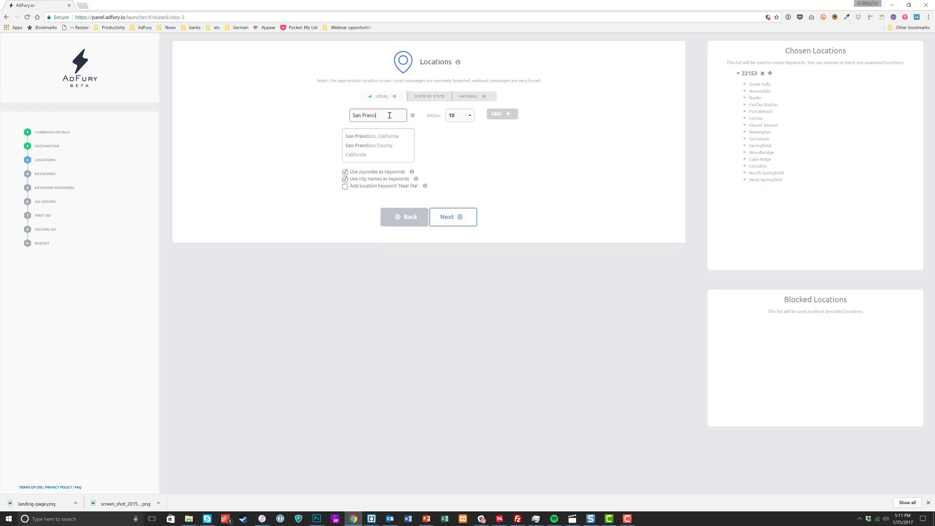
left_click(386, 138)
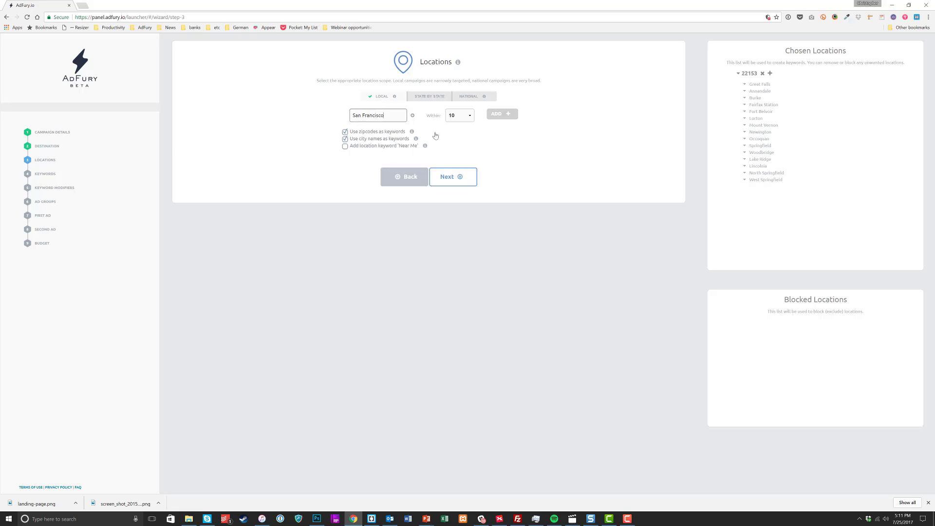
left_click(467, 116)
left_click(461, 139)
left_click(501, 114)
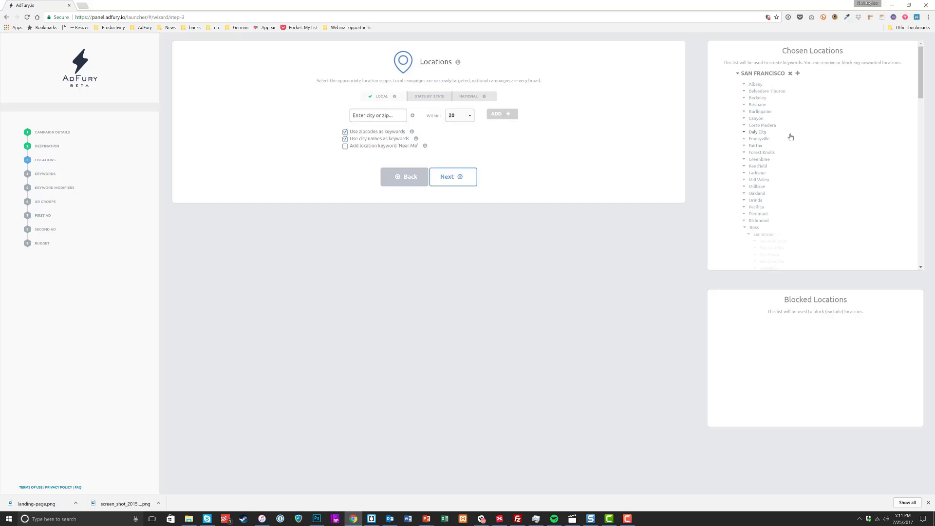
Examine the cities and zipcodes in the chosen locations list for San Francisco and 22153.
scroll(778, 139, "down", 2)
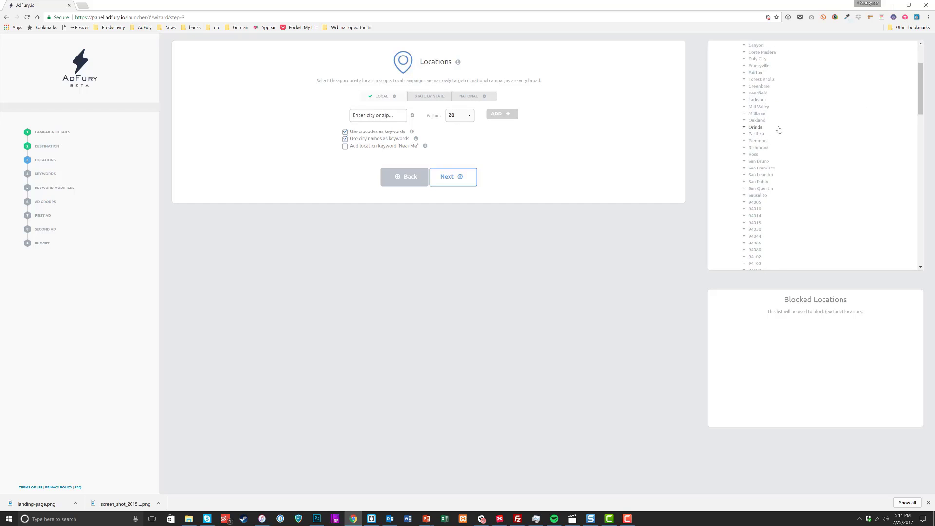
scroll(780, 129, "up", 2)
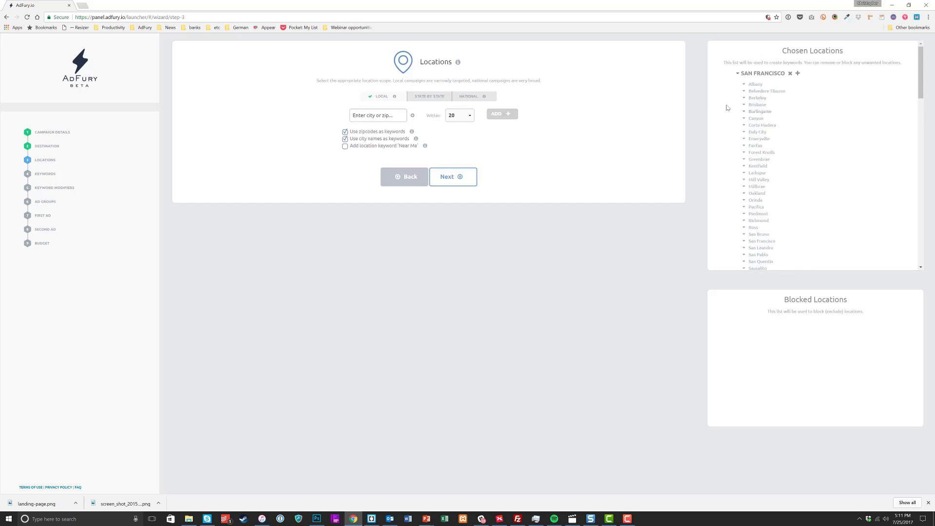
scroll(784, 105, "down", 6)
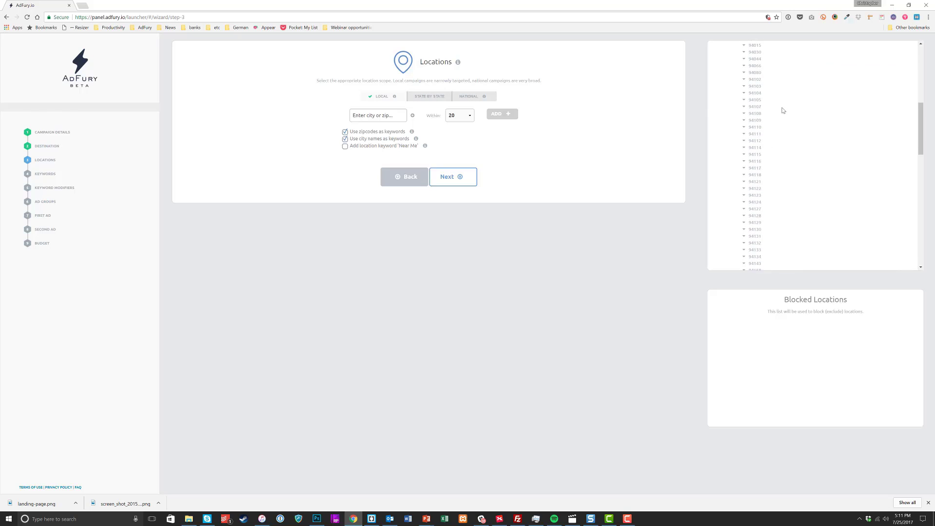
scroll(770, 141, "down", 5)
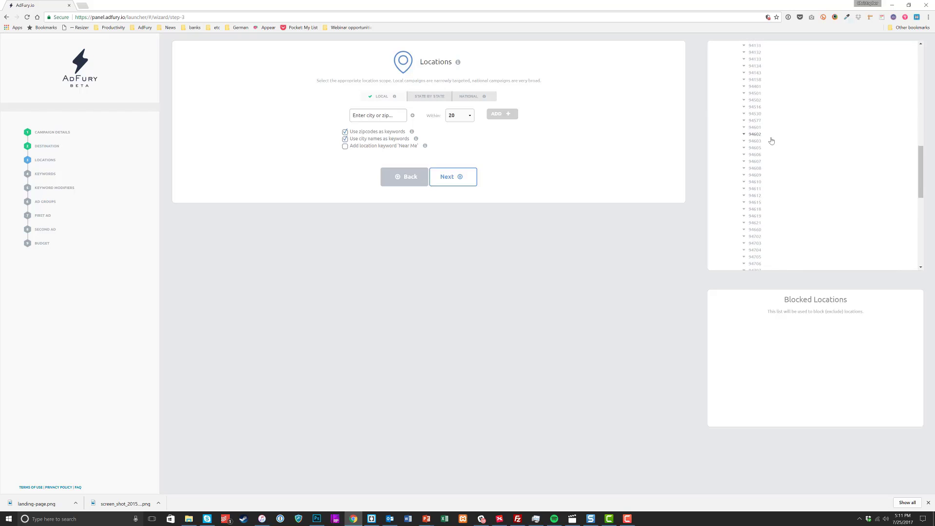
scroll(771, 143, "down", 5)
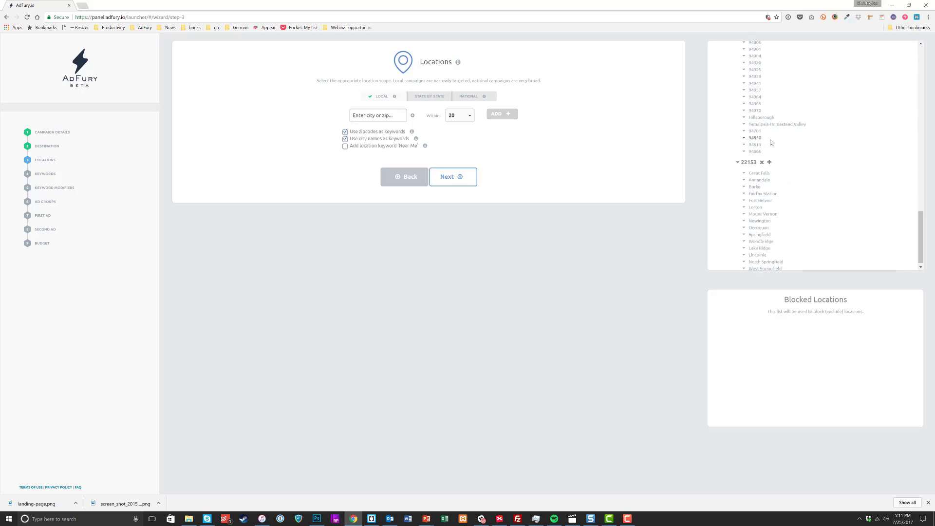
scroll(771, 143, "up", 4)
scroll(771, 142, "down", 5)
scroll(771, 142, "up", 8)
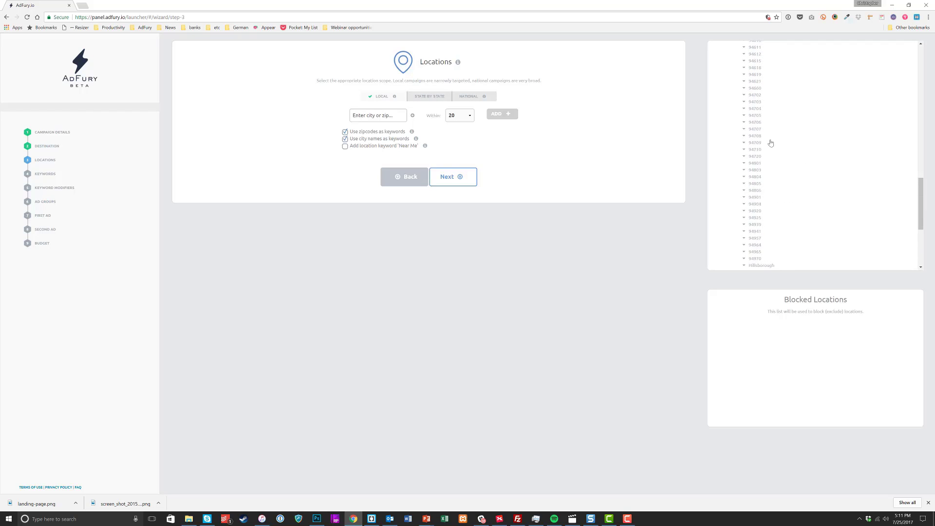
scroll(771, 143, "up", 10)
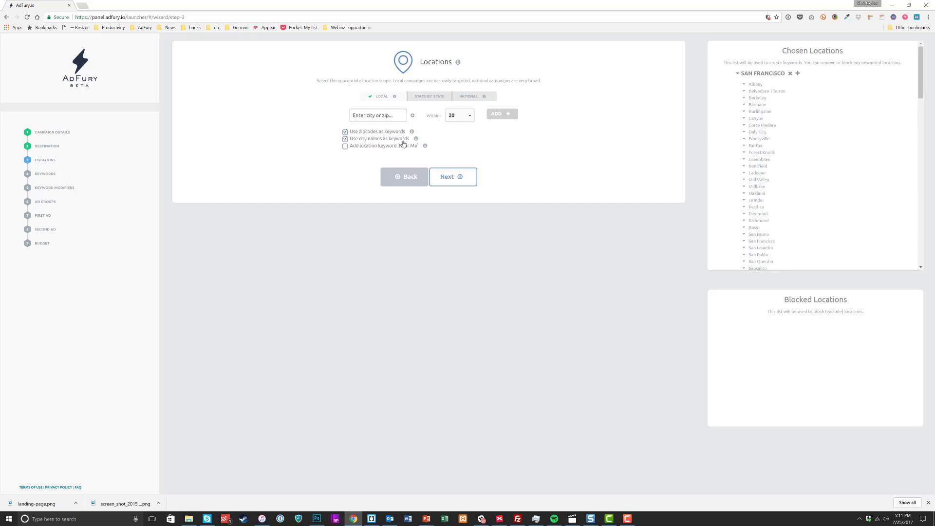
Enable the 'Near Me' location keyword for the local campaign.
left_click(345, 146)
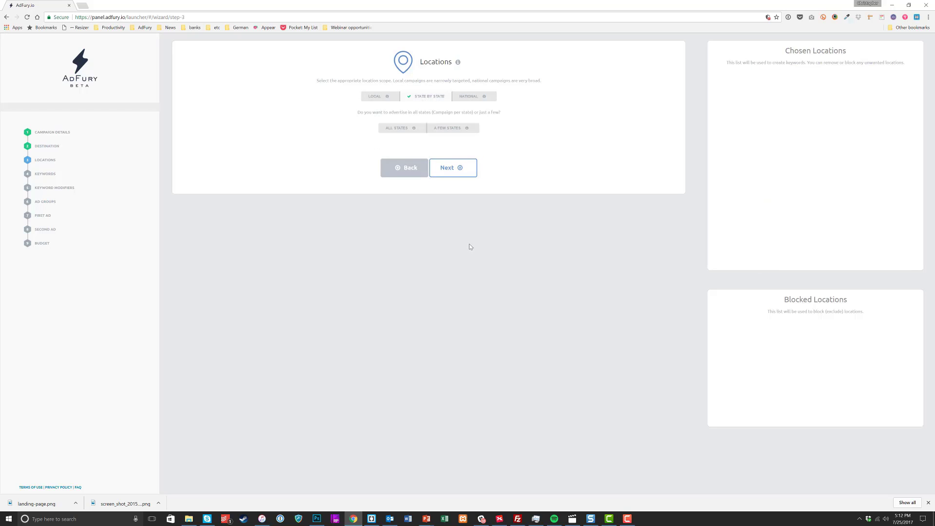
Set the campaign's location scope to National, targeting the United States.
left_click(465, 99)
left_click(431, 98)
left_click(466, 97)
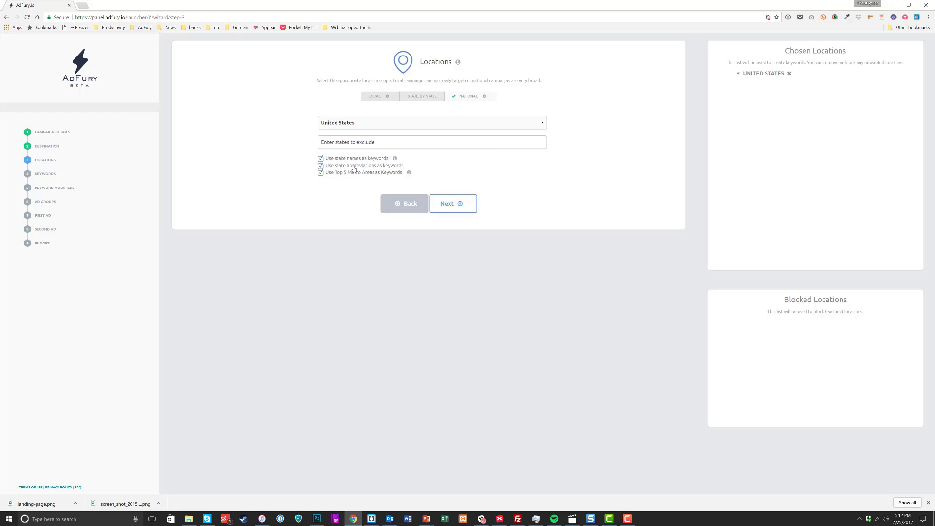
Toggle the state name, state abbreviation and Top 5 Metro Areas keyword options off and back on.
left_click(321, 160)
left_click(320, 166)
left_click(320, 173)
left_click(321, 166)
left_click(320, 158)
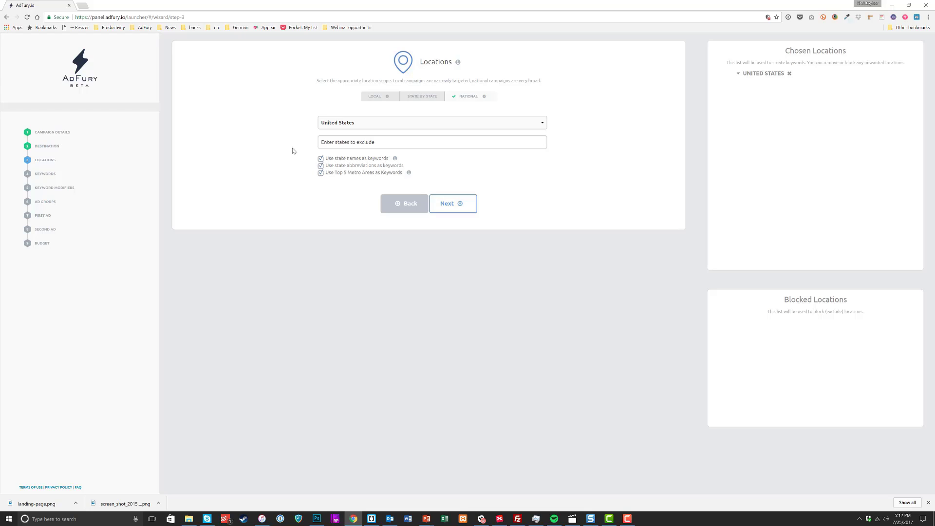